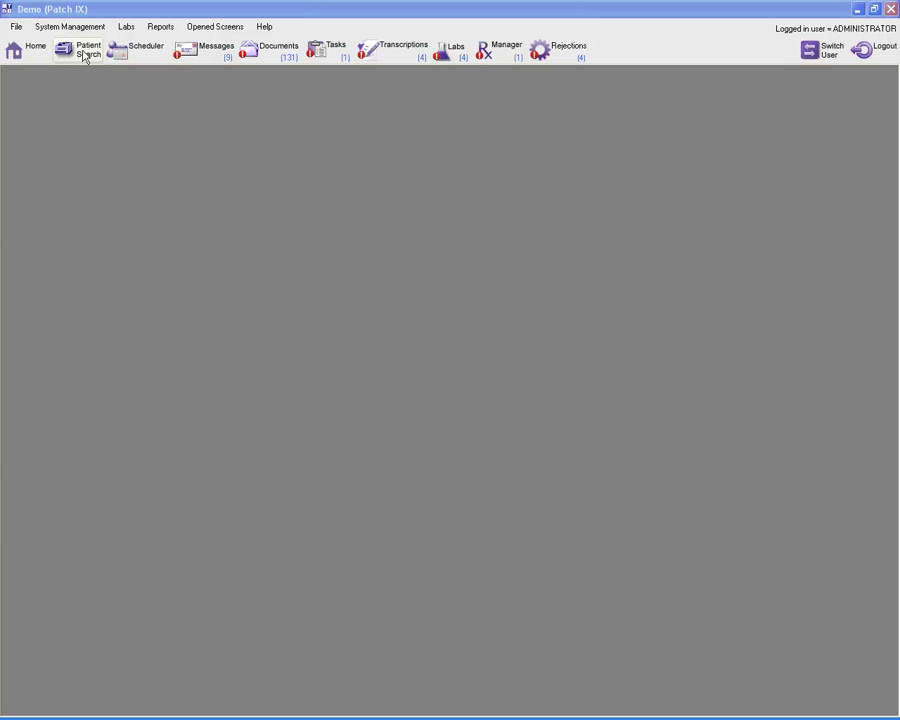
Open the demo patient's Chart Summary through Patient Search and the Charts action.
left_click(84, 55)
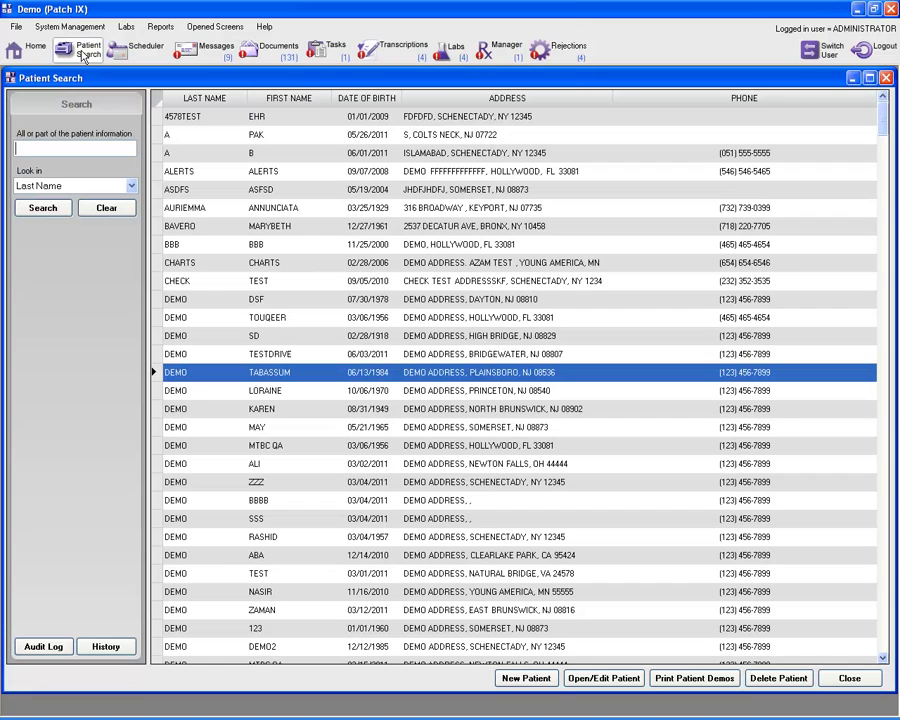
right_click(262, 370)
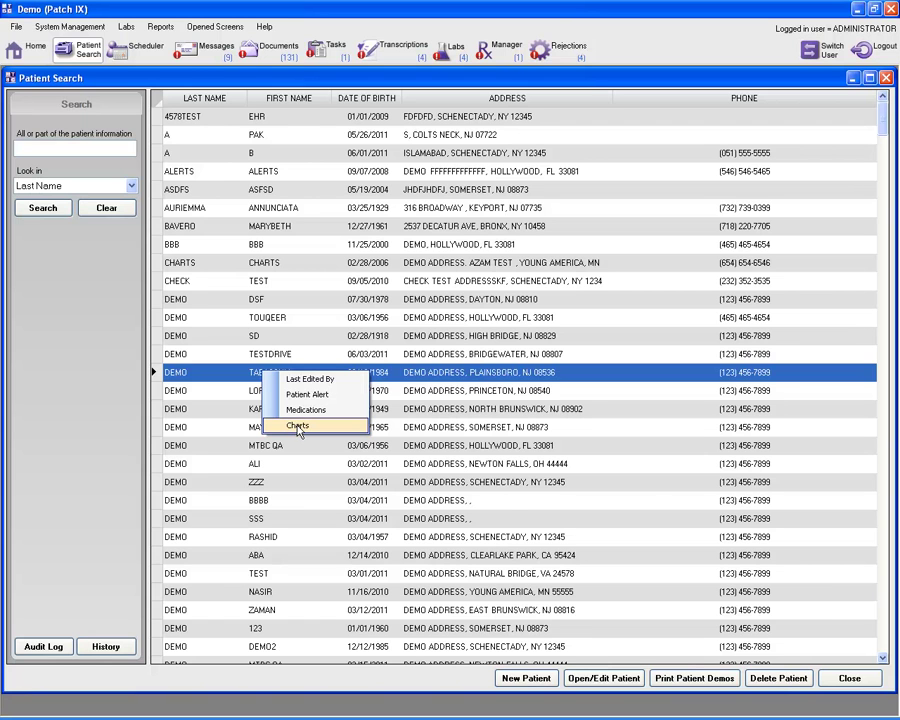
left_click(297, 428)
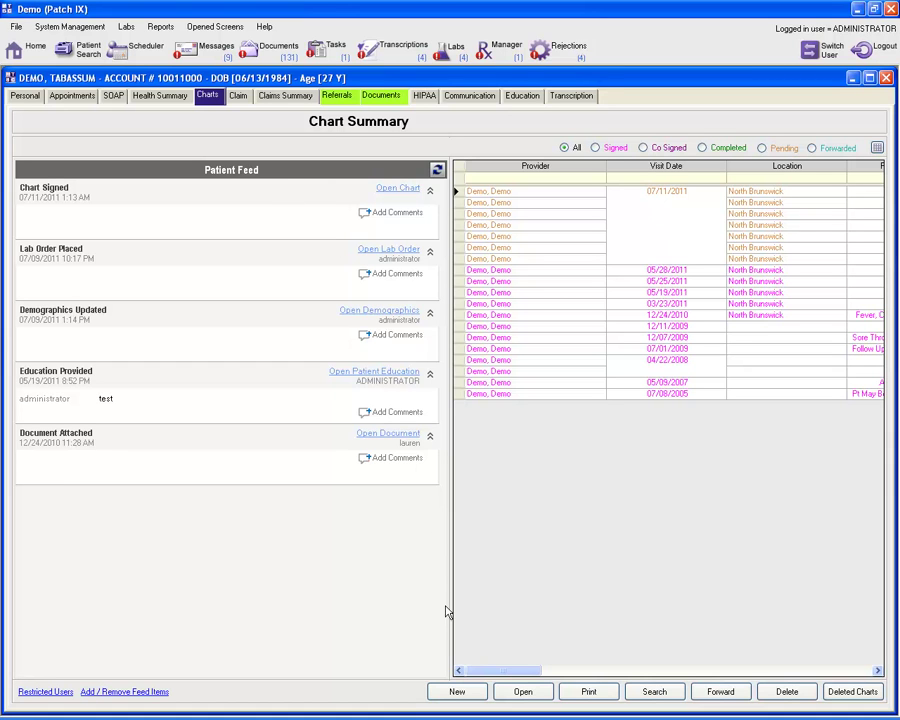
Start a new chart dated 07/11/2011 from the Chart Summary.
left_click(456, 692)
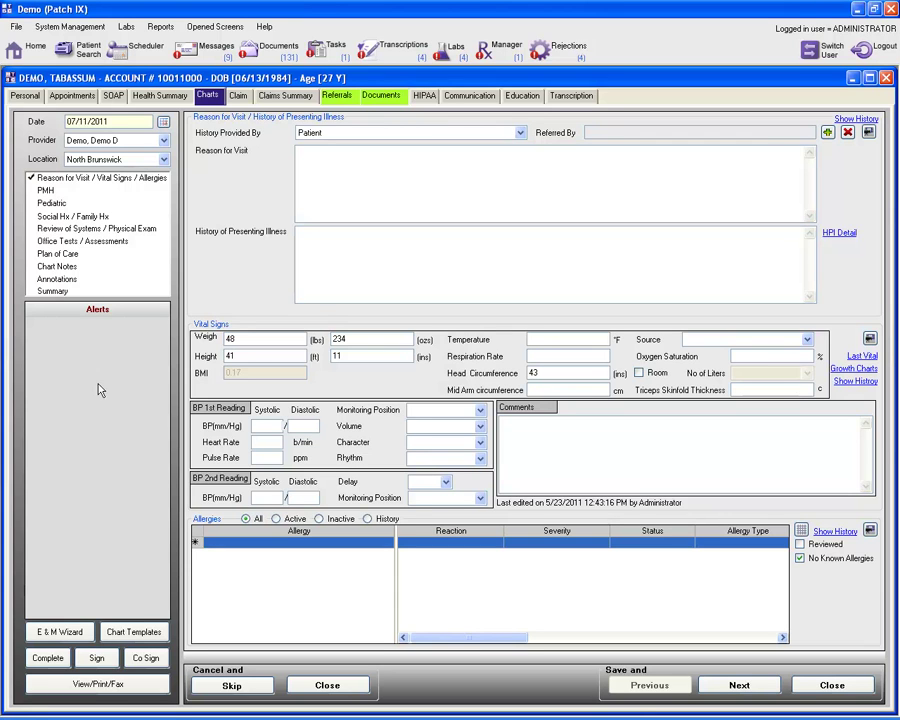
Open the Chart Template window listing saved templates by category.
left_click(123, 636)
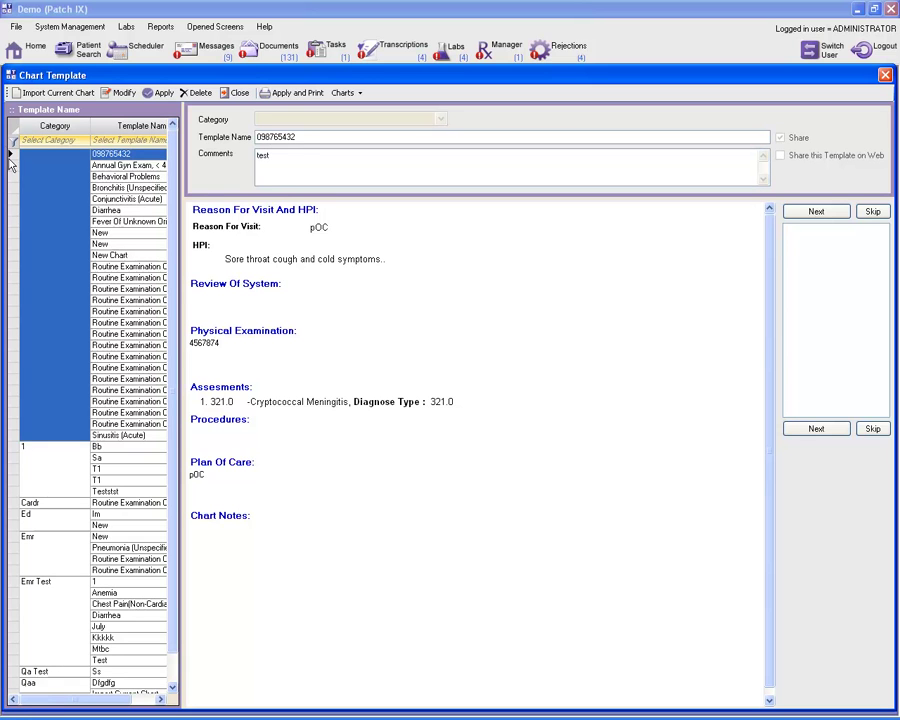
Load the Routine Examination Of A 15-Month Old Male Child template and make it editable.
left_click(124, 268)
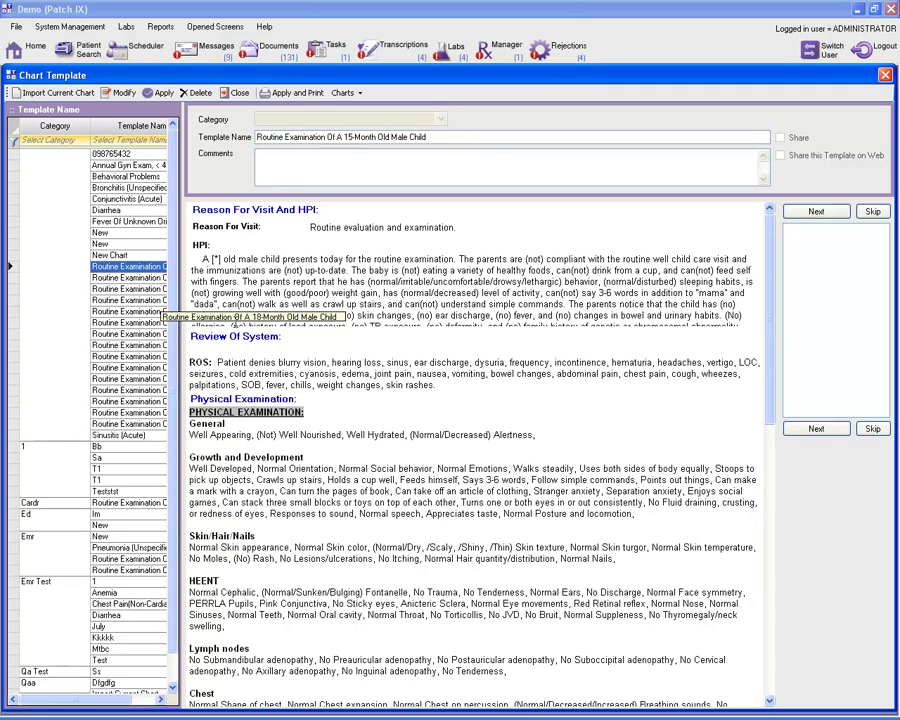
left_click(123, 95)
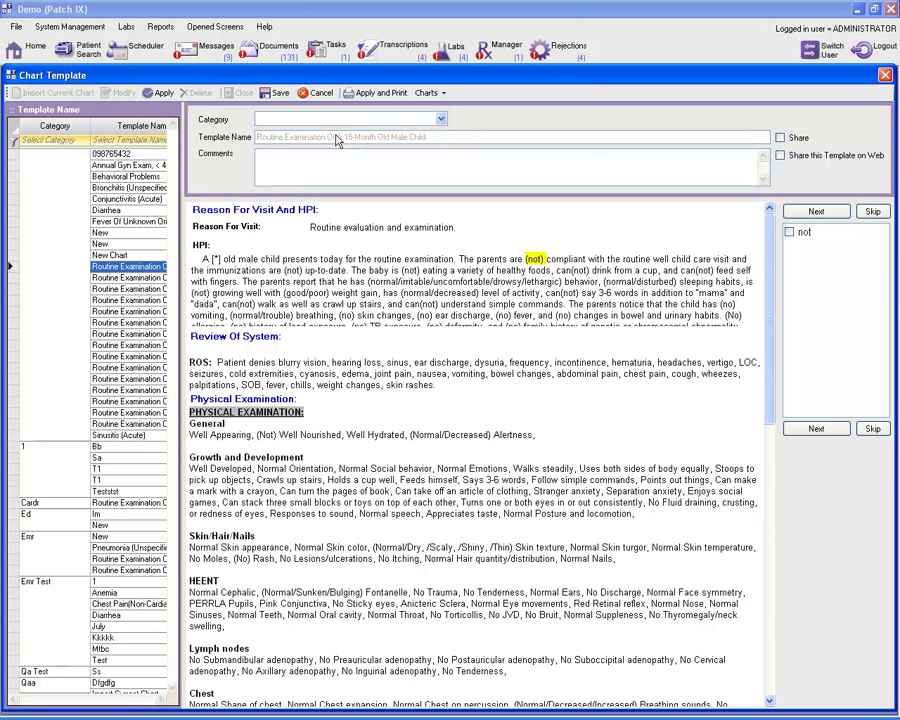
Set the template category to Cardr and enter the comment 'Chart 1'.
left_click(441, 120)
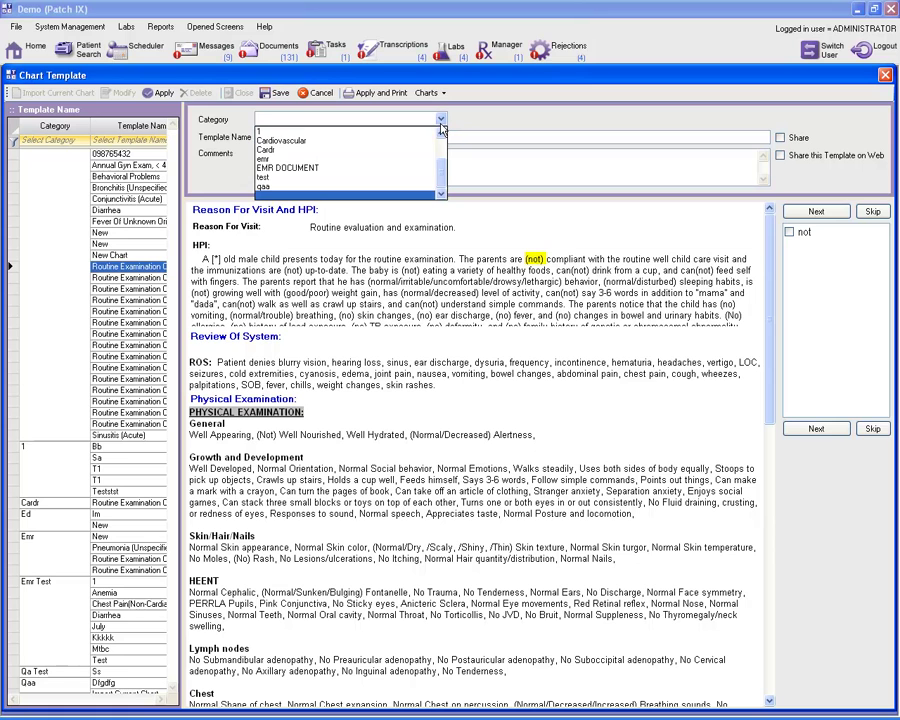
left_click(376, 149)
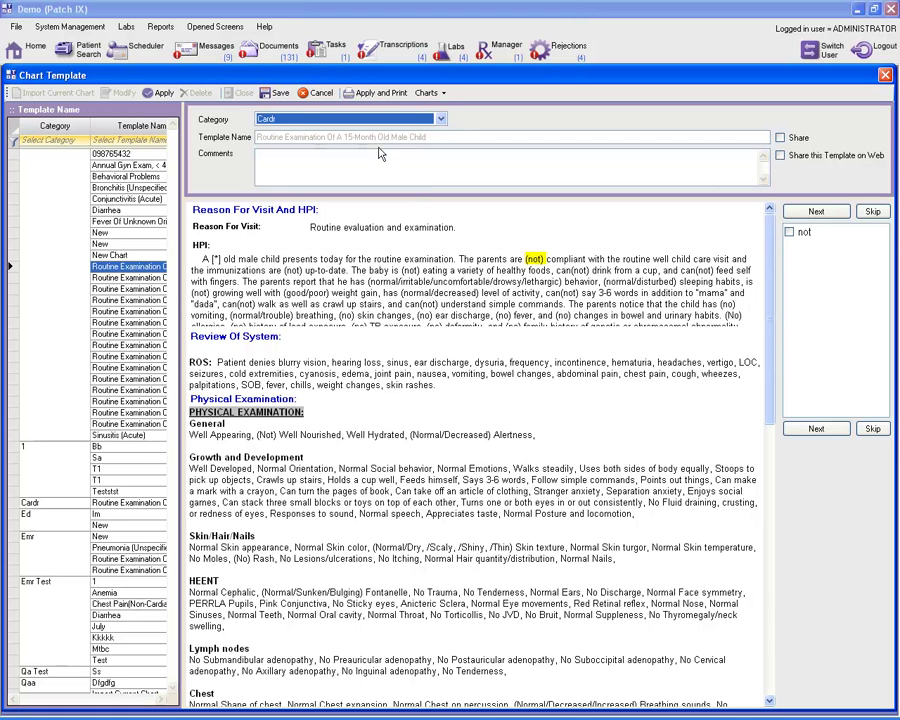
left_click(371, 160)
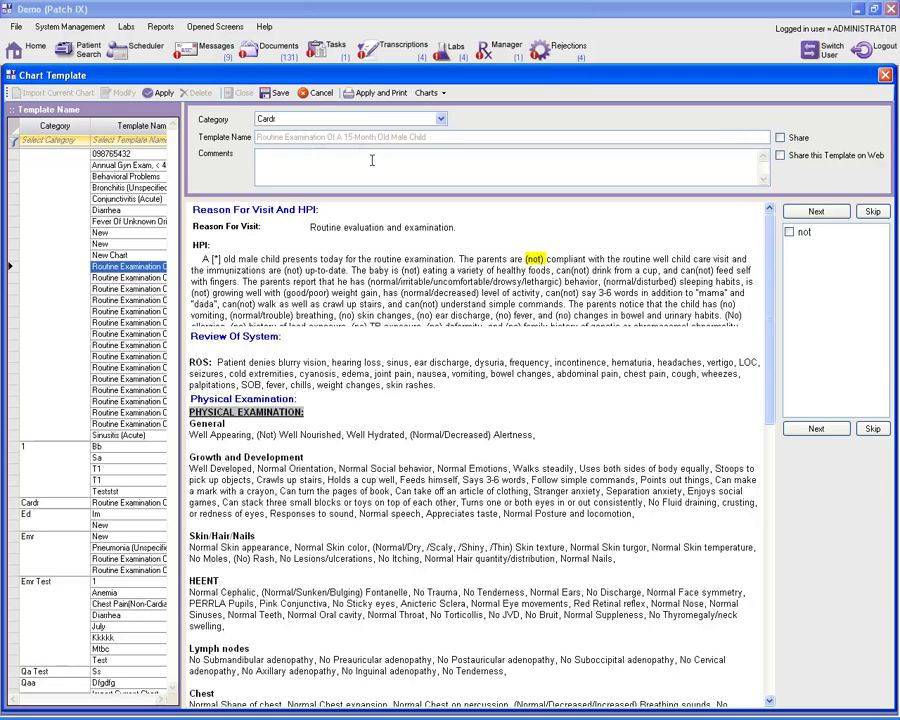
type("Chart 1")
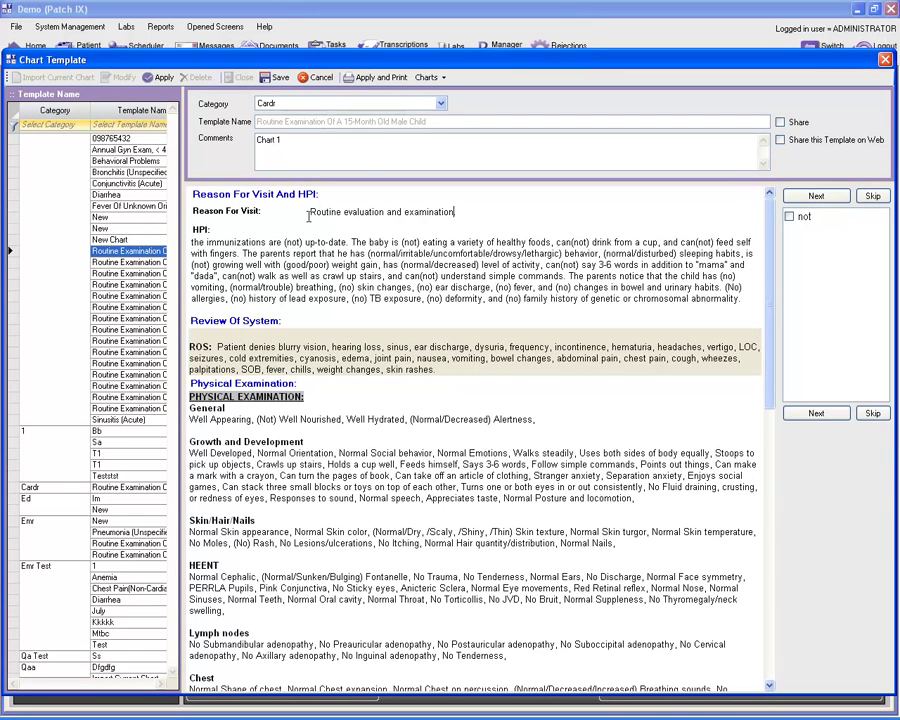
Change the Reason For Visit to 'Routine evaluation and checkup.'.
type(".")
key("BackSpace")
key("BackSpace")
key("BackSpace")
type("ckup")
key("BackSpace")
type(".")
Replace 'chromosomal abnormality.' at the end of the HPI with 'insomnia'.
left_click_drag(739, 299, 663, 303)
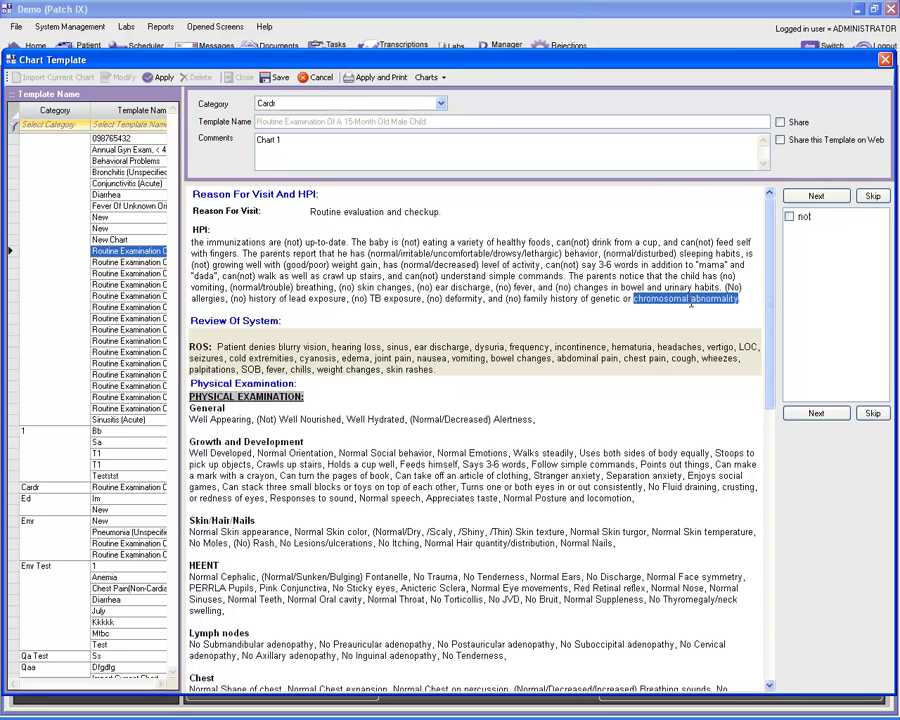
key("BackSpace")
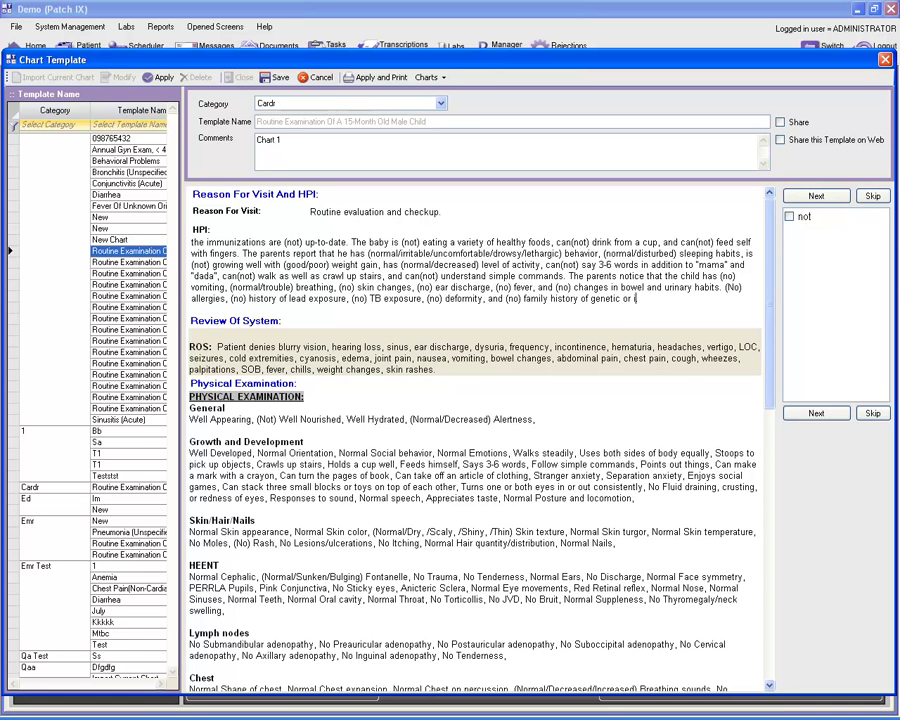
type("insomnia")
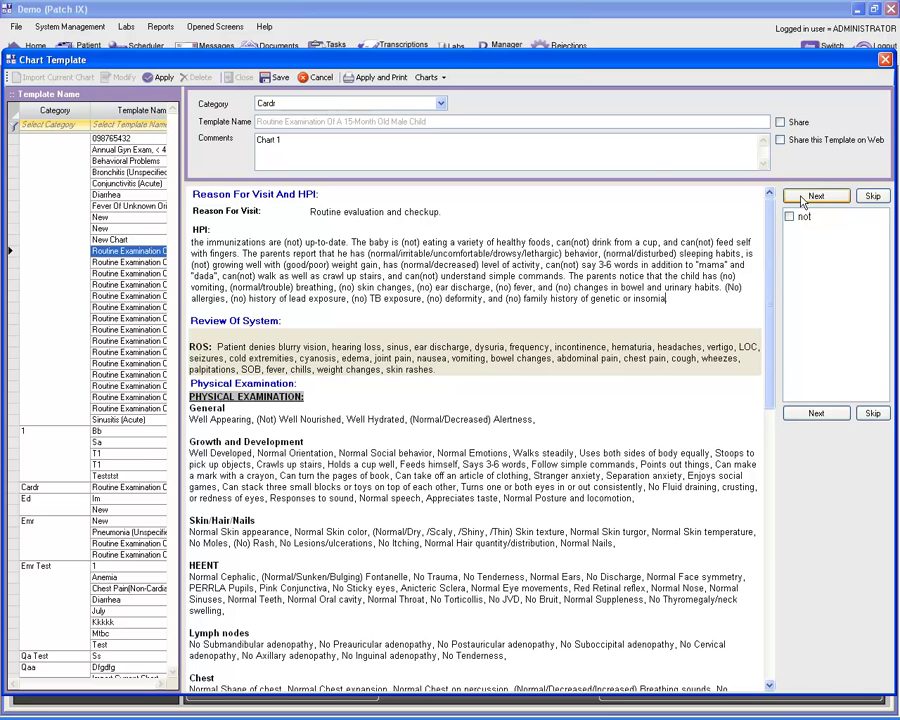
Resolve the HPI placeholders: remove each (not) and choose normal sleeping habits.
left_click(803, 201)
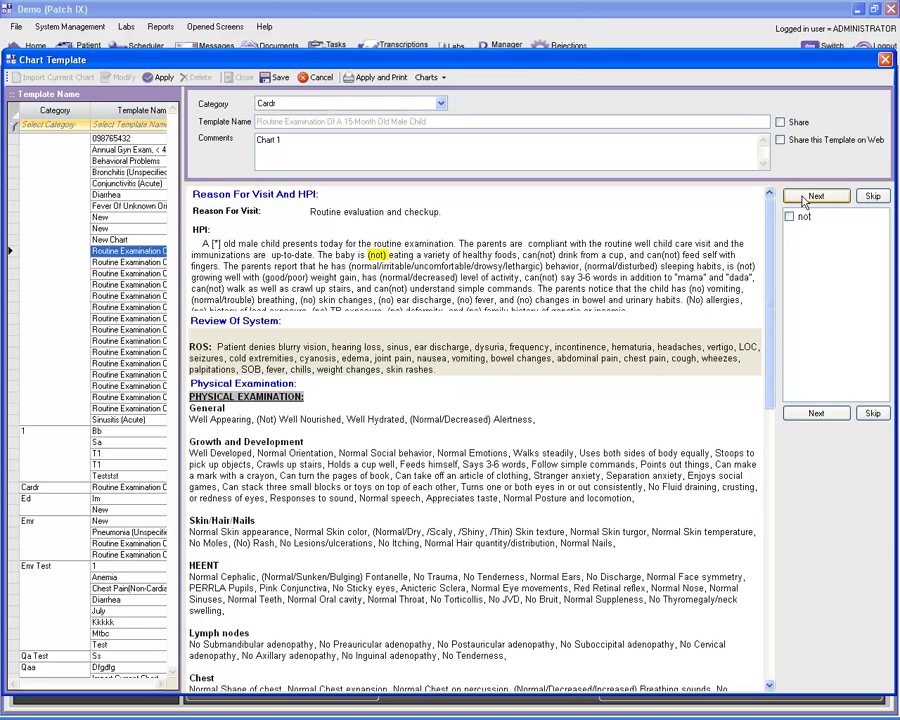
left_click(803, 201)
left_click(816, 196)
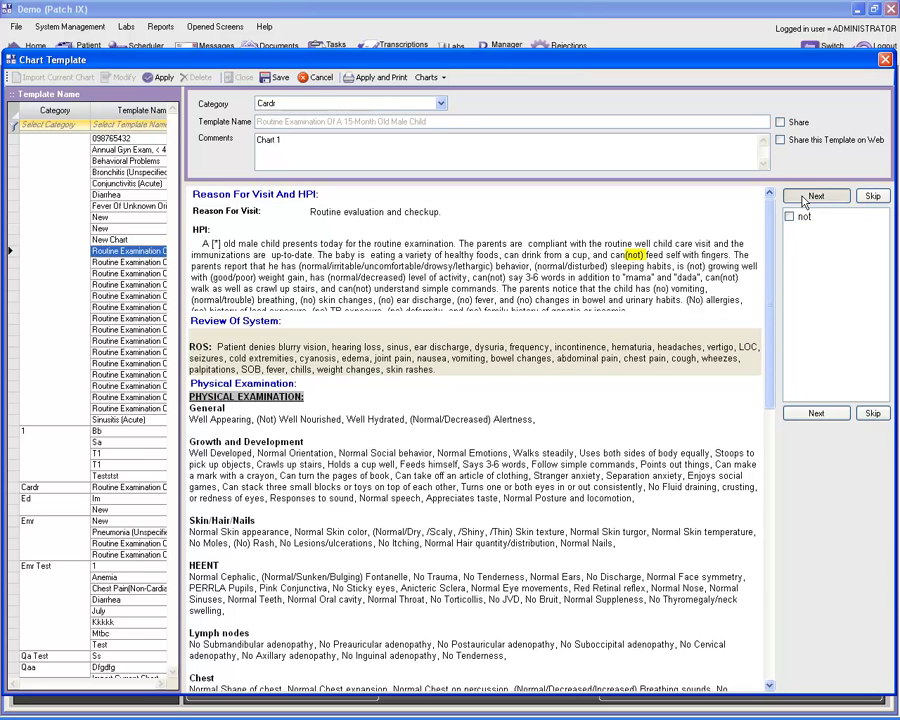
left_click(803, 199)
left_click(803, 199)
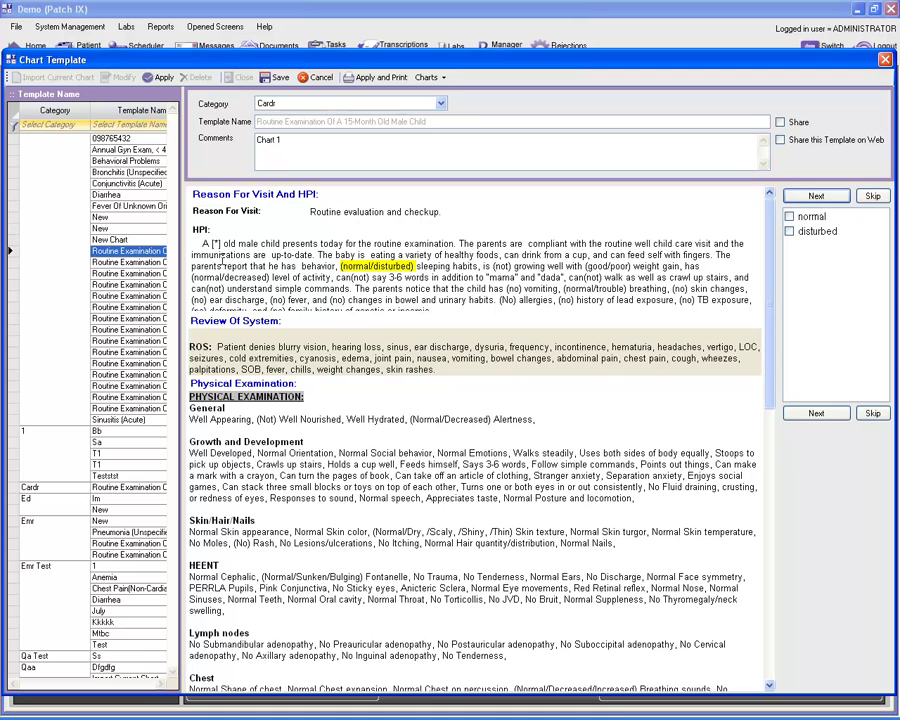
left_click(791, 217)
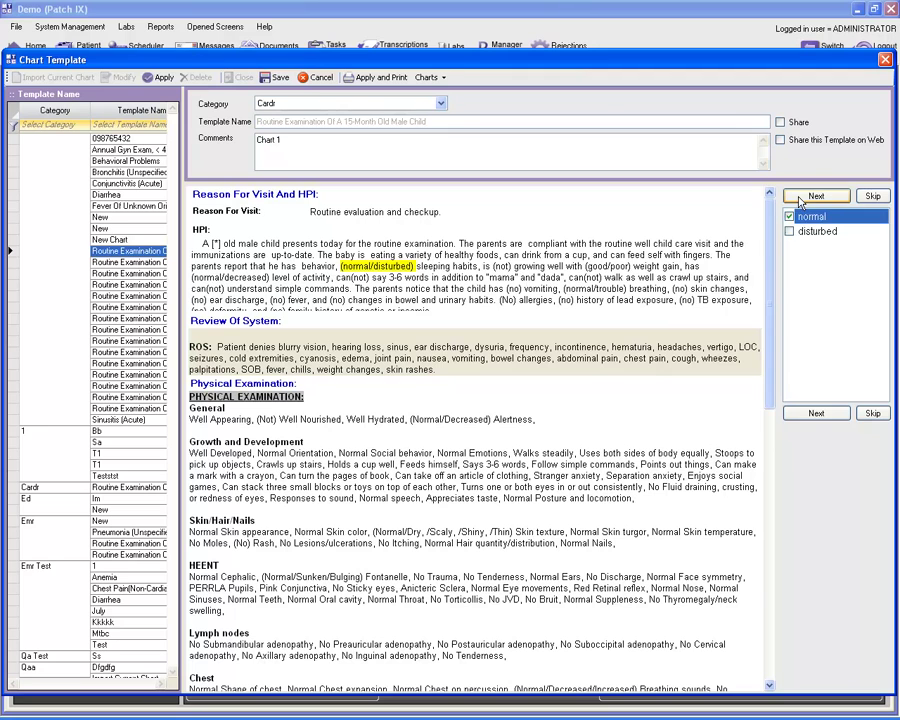
left_click(802, 198)
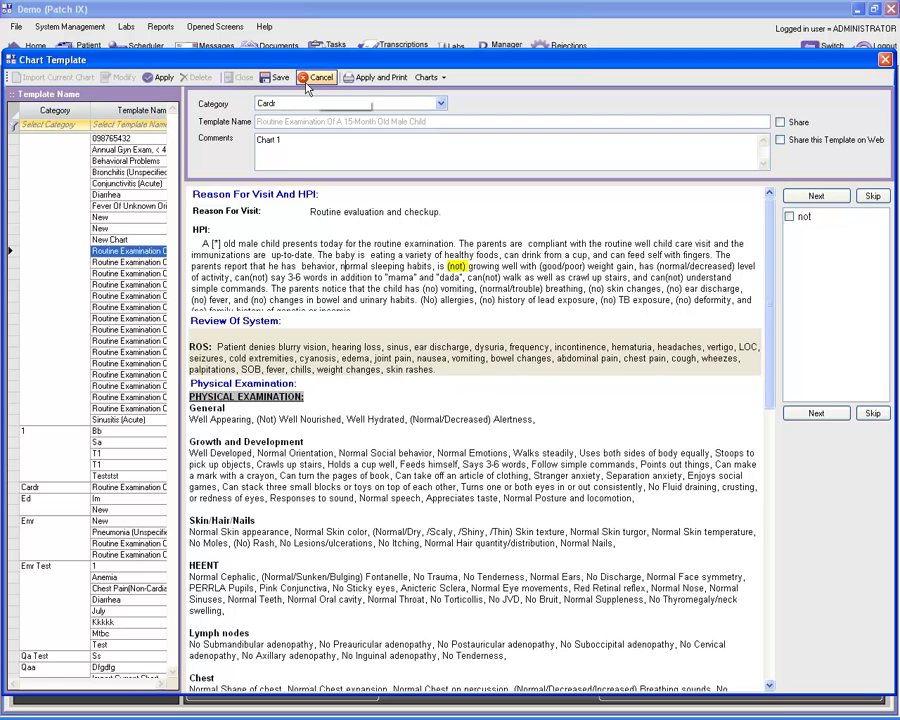
Save the edited template from the Chart Template toolbar.
left_click(265, 80)
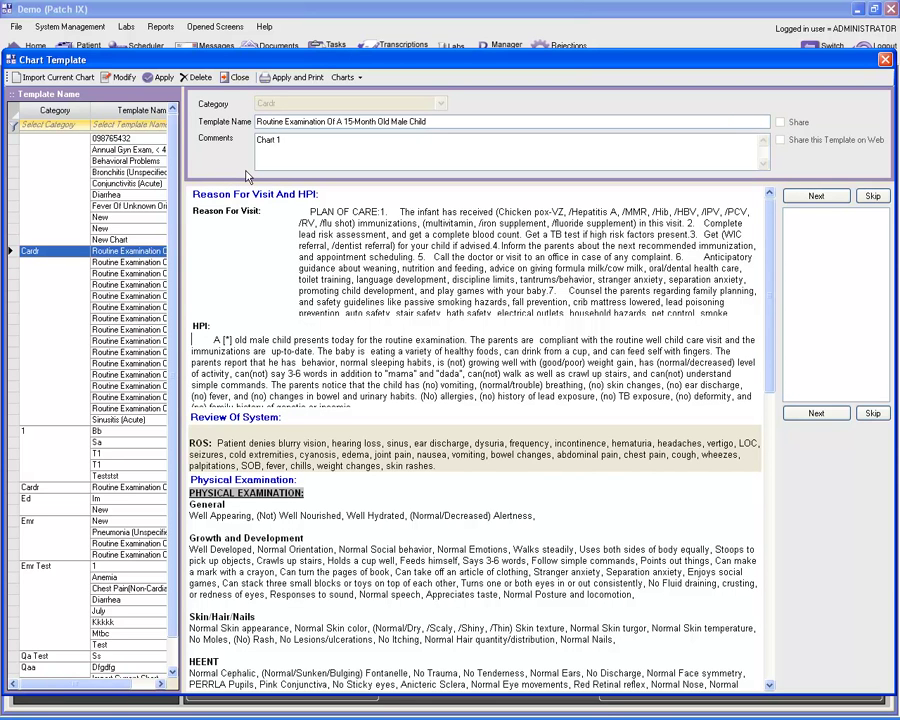
Open Review of Systems from the Charts dropdown, starting at the Eye items.
left_click(347, 80)
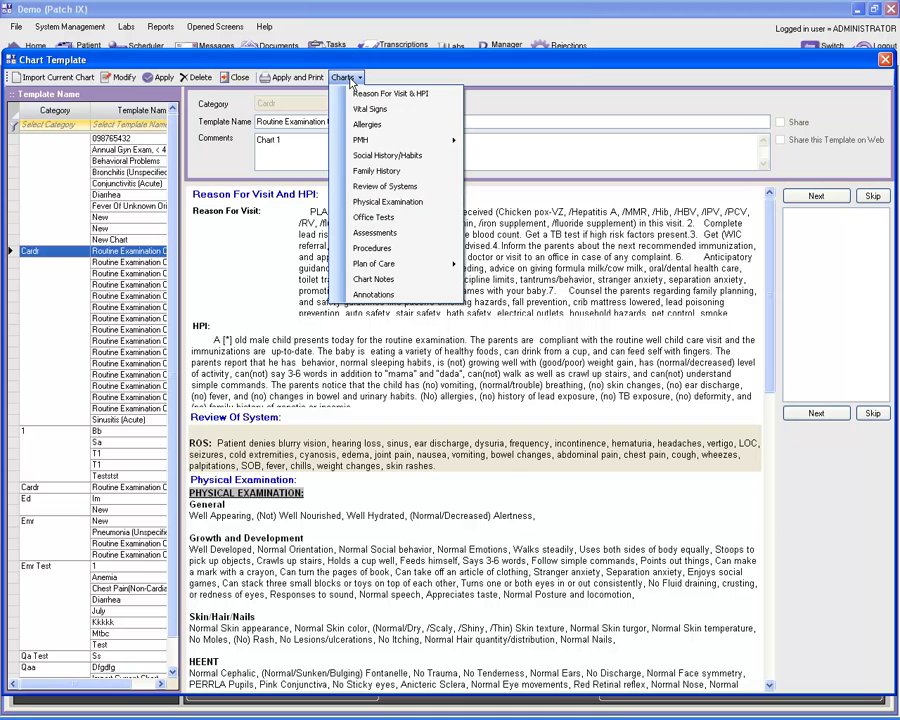
left_click(362, 187)
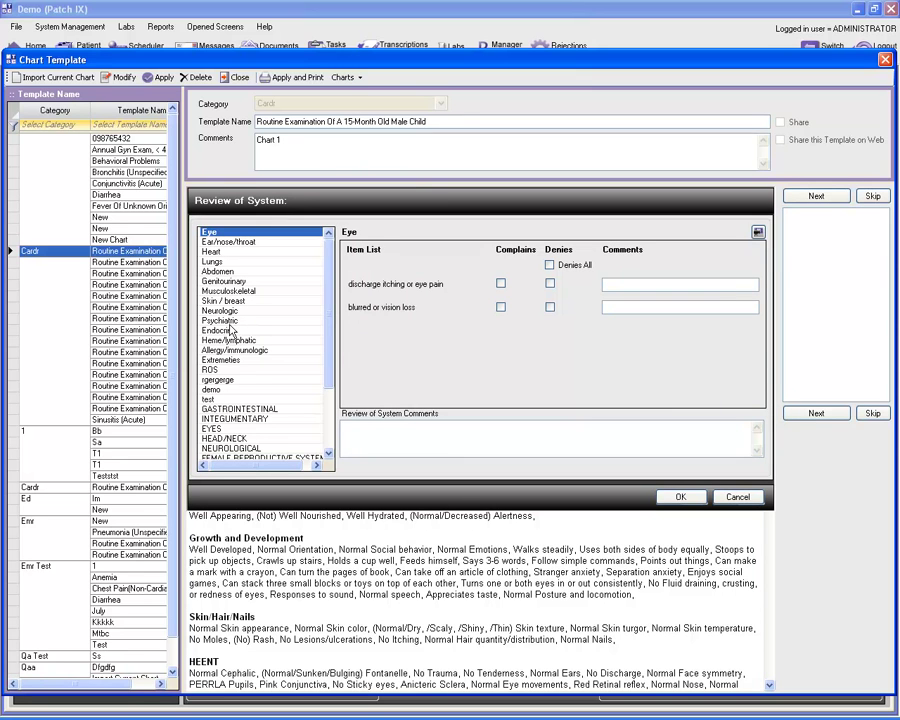
Record psychiatric complaints of anxiety and insomnia, with insomnia commented 'sleep disturbance'.
left_click(228, 321)
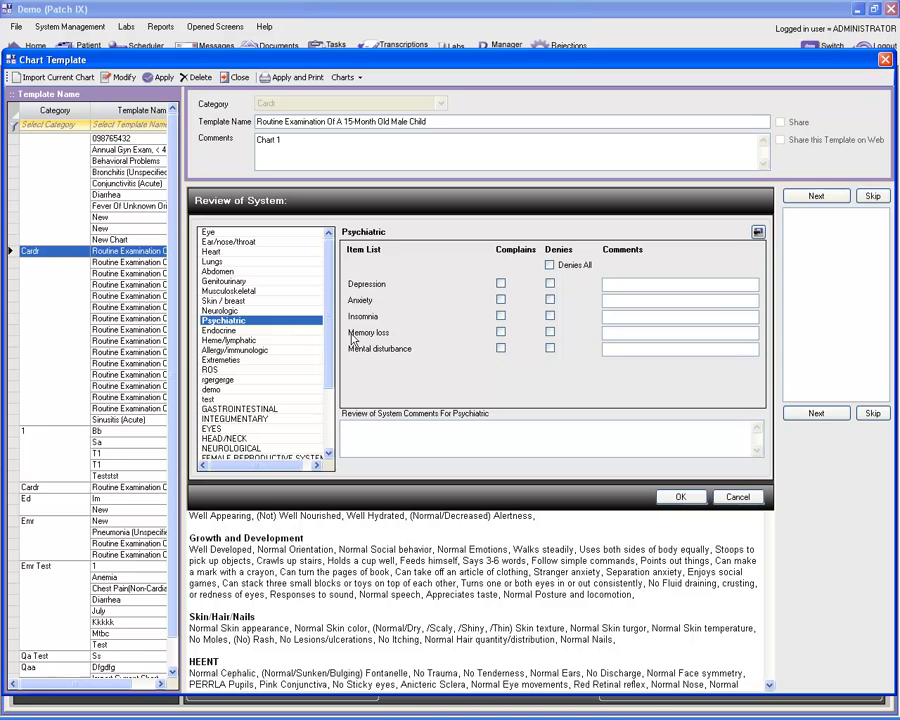
left_click(500, 301)
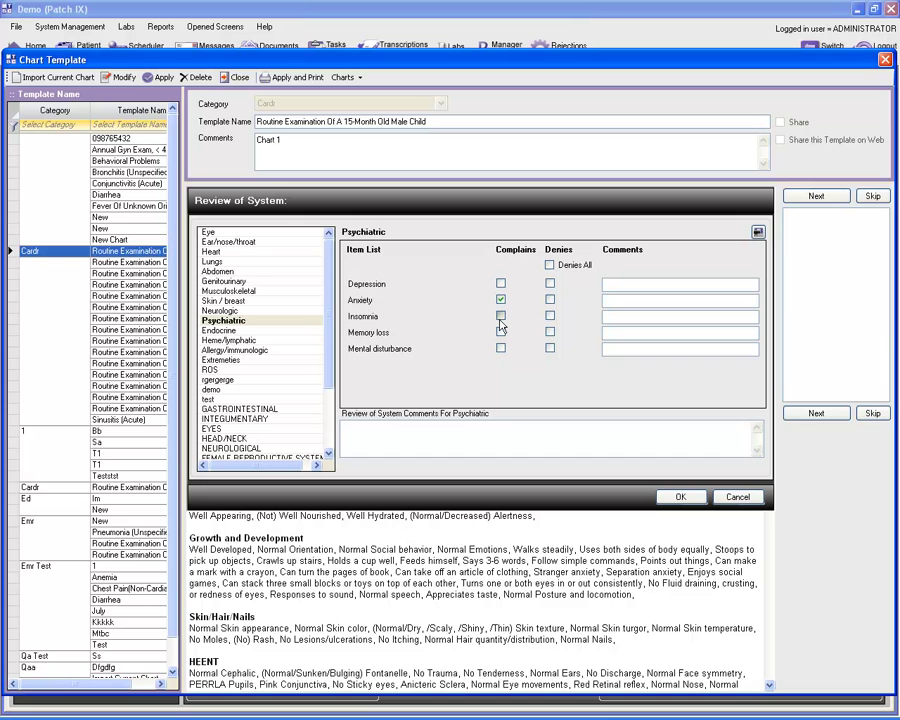
left_click(614, 319)
type("sleep disturbance")
left_click(682, 498)
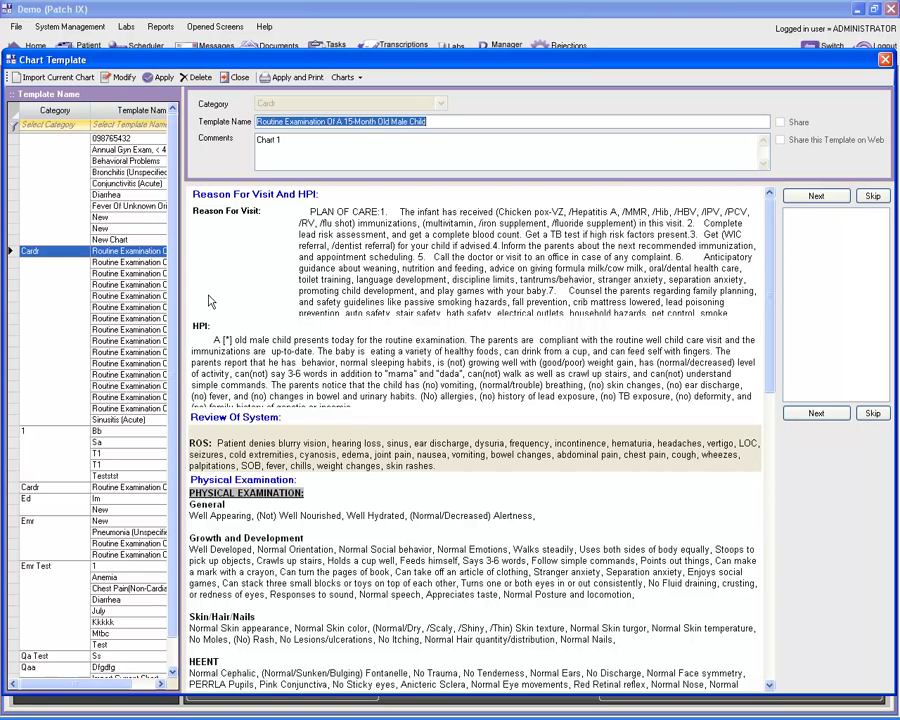
Import the current chart's psychiatric findings of anxiety and insomnia into a new unnamed template.
left_click(38, 78)
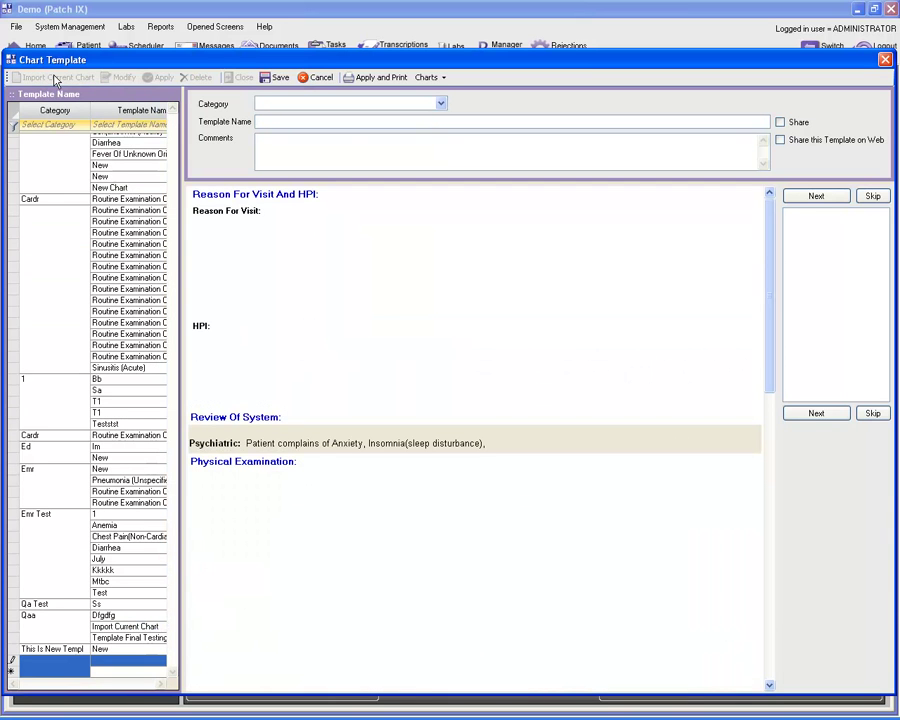